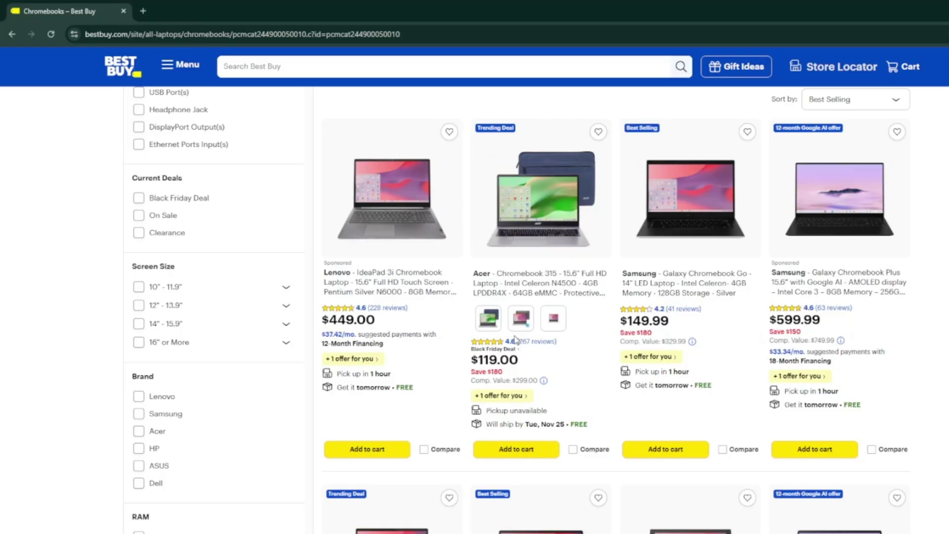
Open the ChromeOS Settings app from Quick Settings, landing on the Network page.
scroll(515, 339, down, 5)
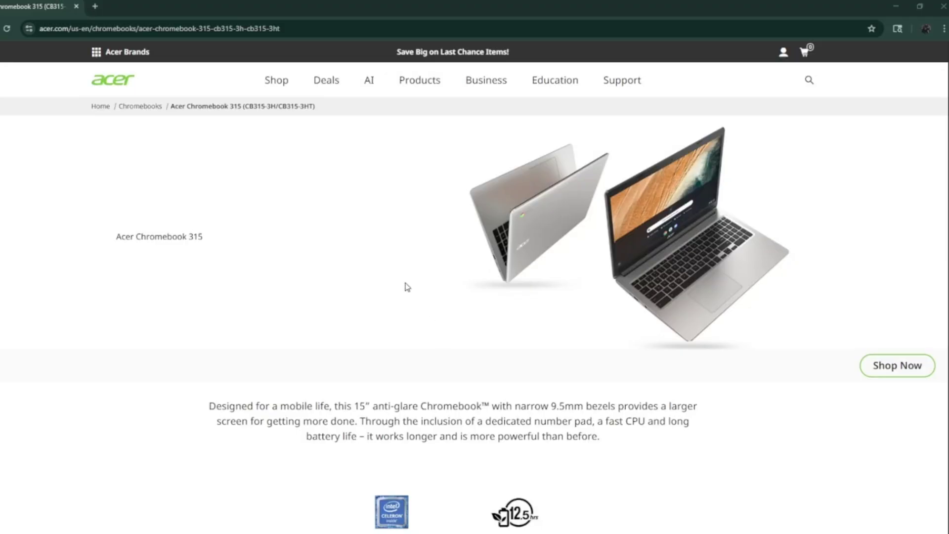
scroll(419, 292, down, 3)
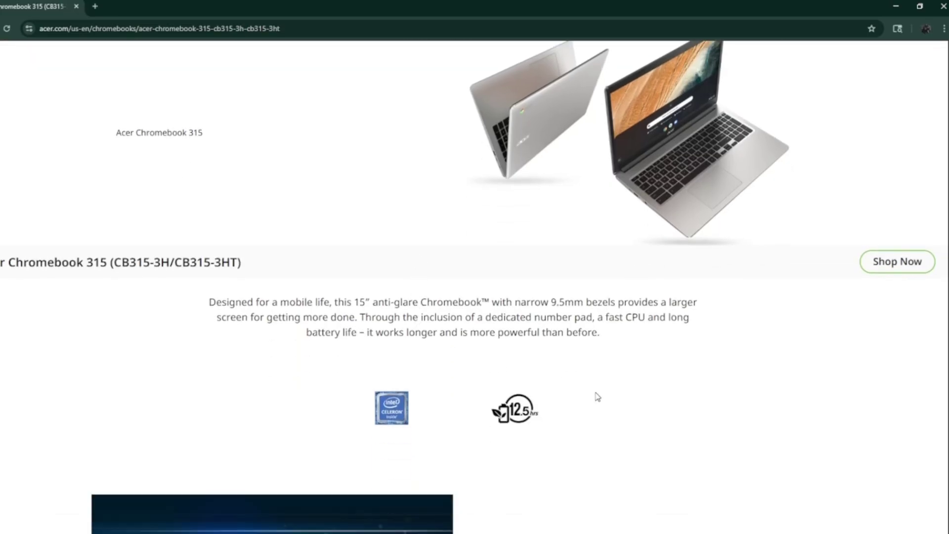
scroll(599, 409, down, 5)
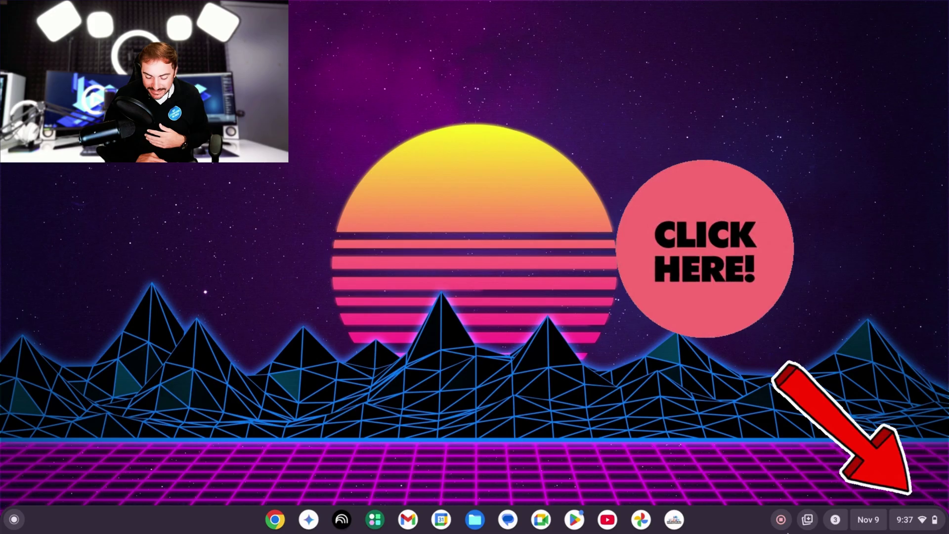
click(918, 522)
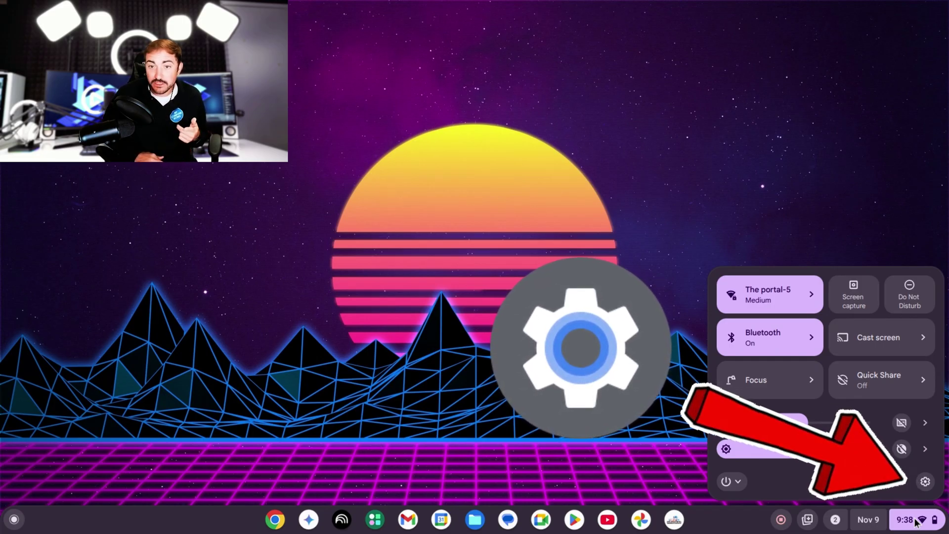
click(926, 482)
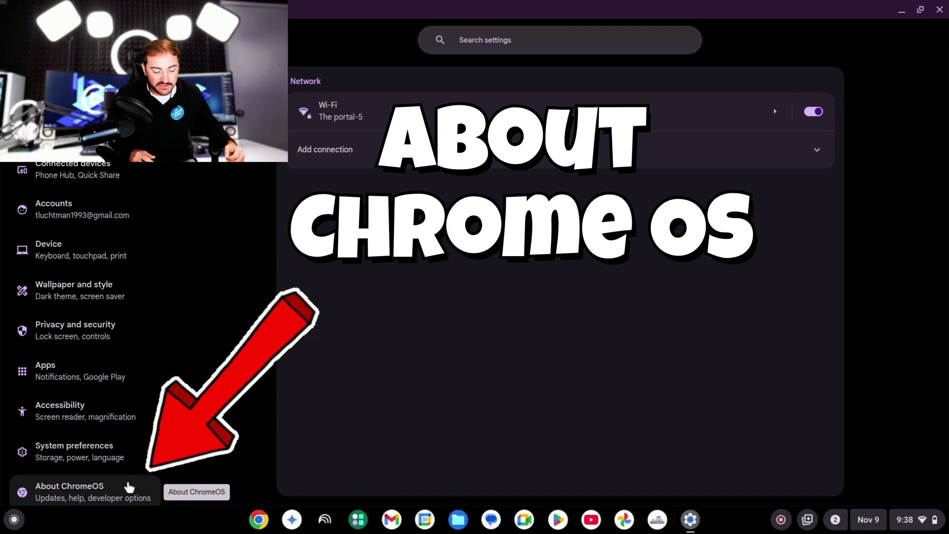
Run Check for updates on the About ChromeOS page and confirm the Chromebook is up to date.
click(130, 488)
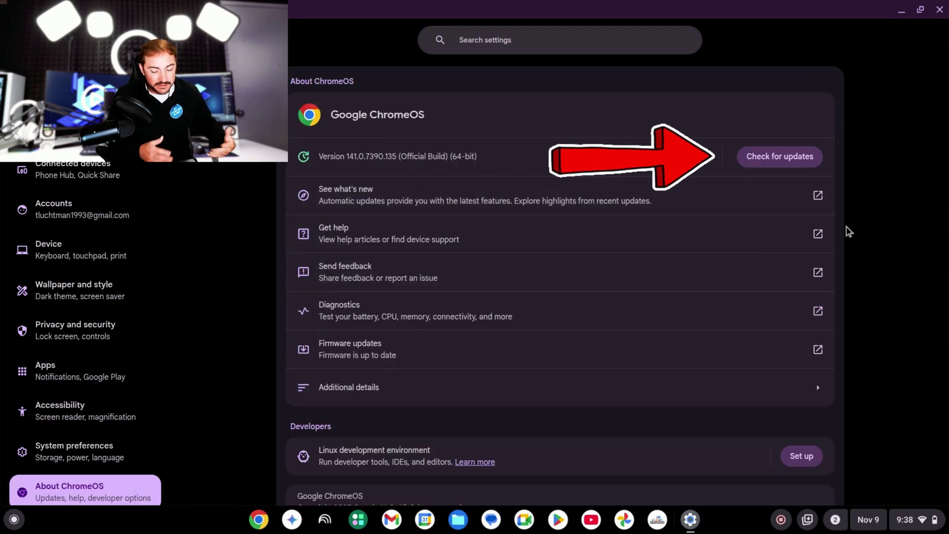
click(757, 158)
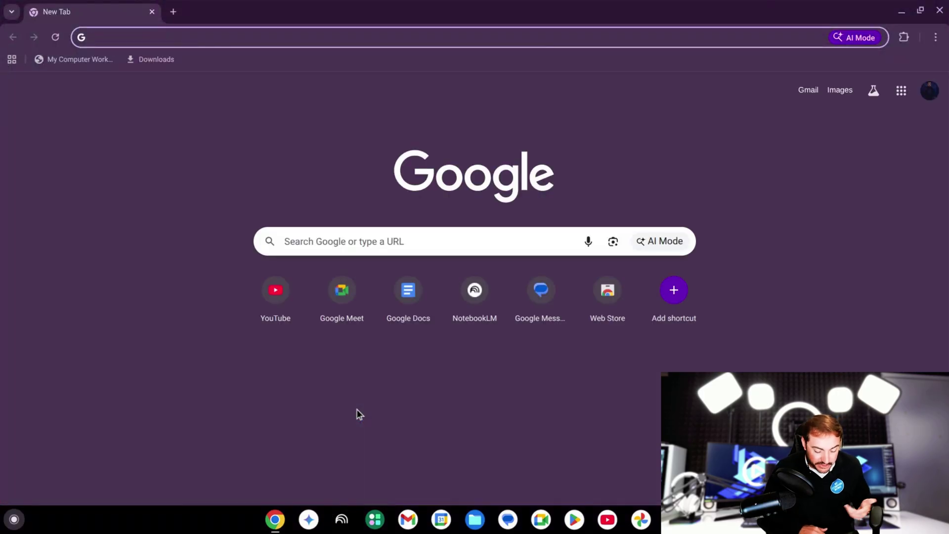
Go to chrome://settings/performance in the Chrome address bar.
click(386, 34)
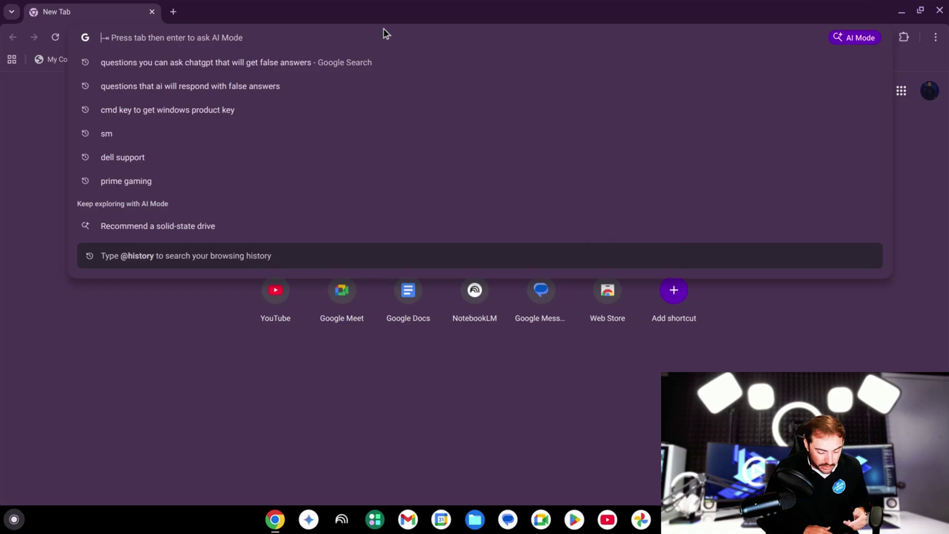
text(chrome)
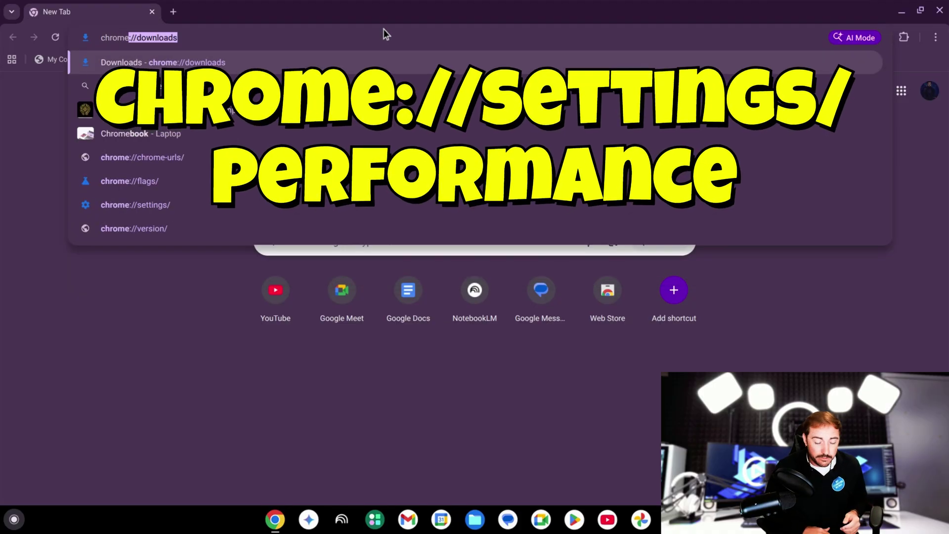
text(://)
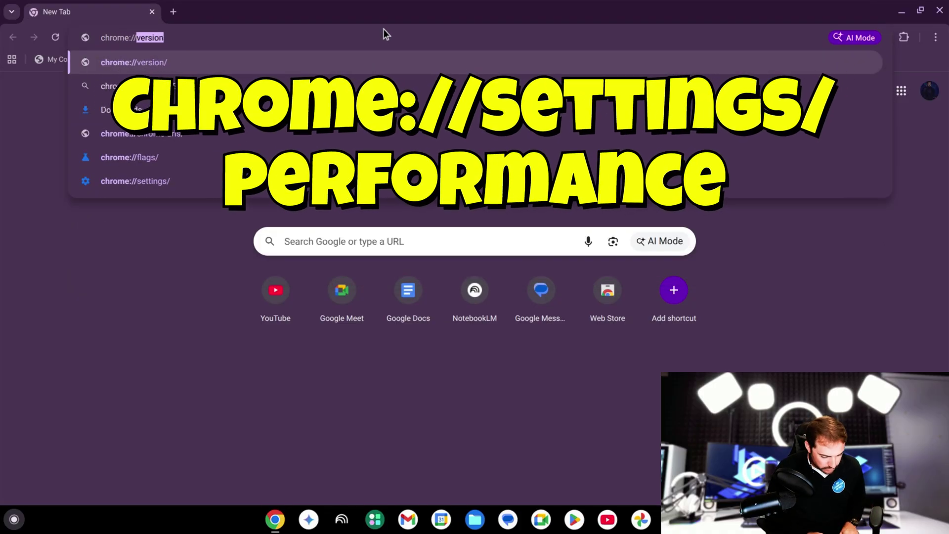
text(settings)
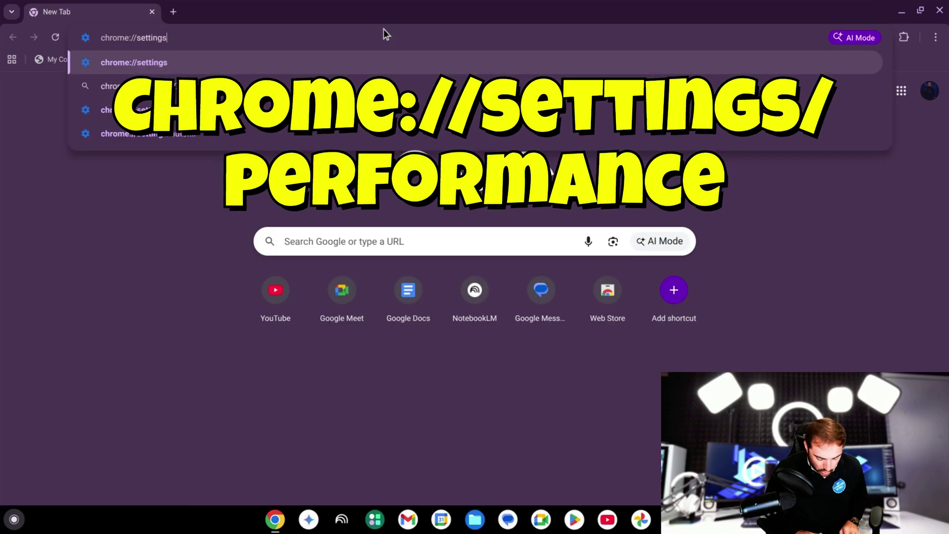
text(/performance)
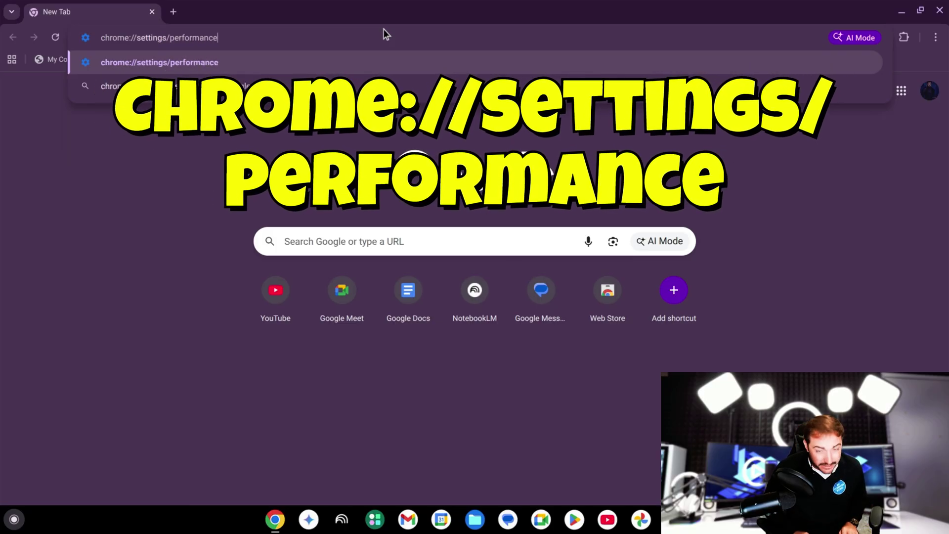
key(Return)
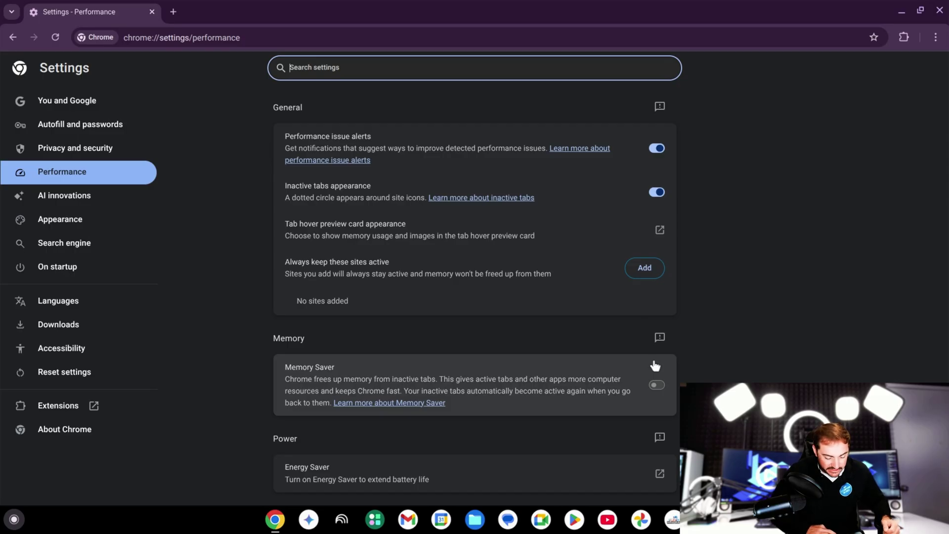
Switch Memory Saver on at the Balanced level, then view the Energy Saver power settings.
click(656, 384)
scroll(655, 366, down, 3)
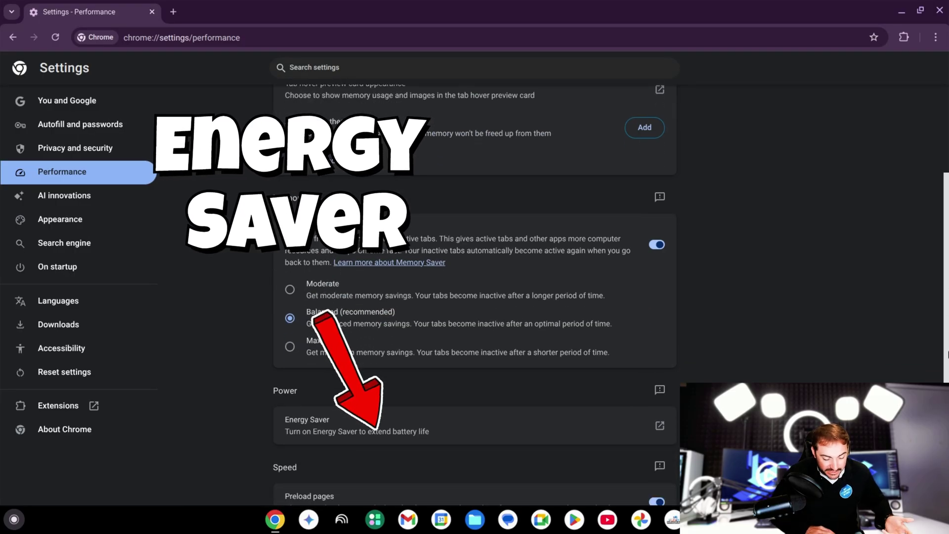
click(451, 422)
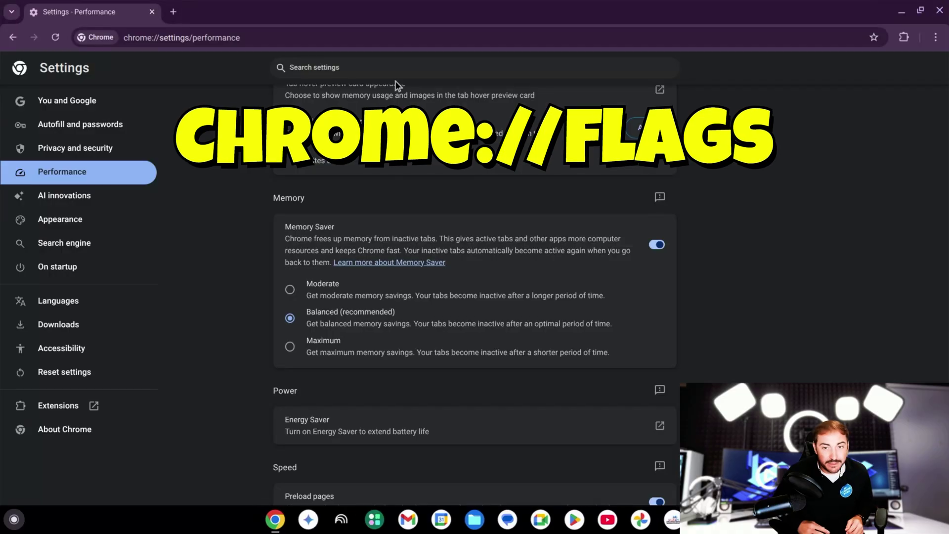
Replace the current address with chrome://flags to load the Experiments page.
click(246, 38)
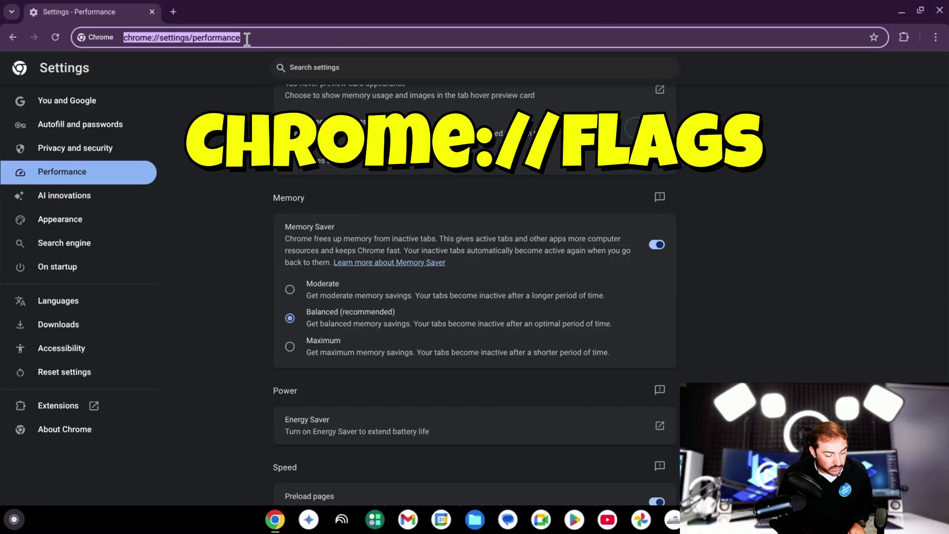
key(BackSpace)
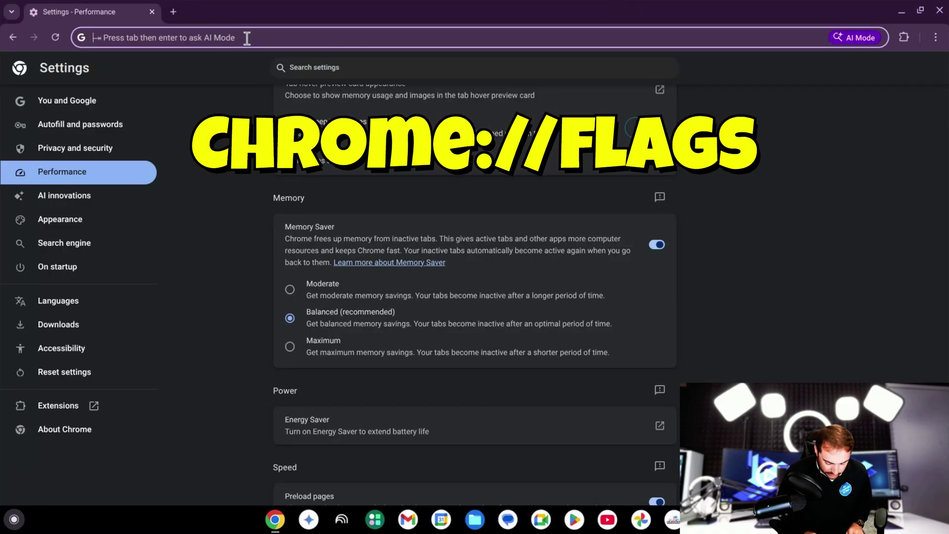
text(chrome:)
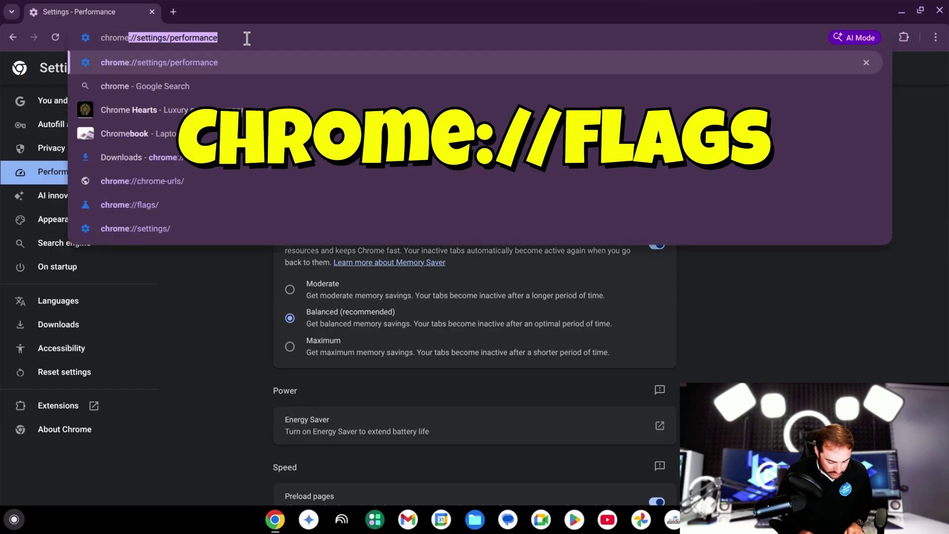
text(//flags)
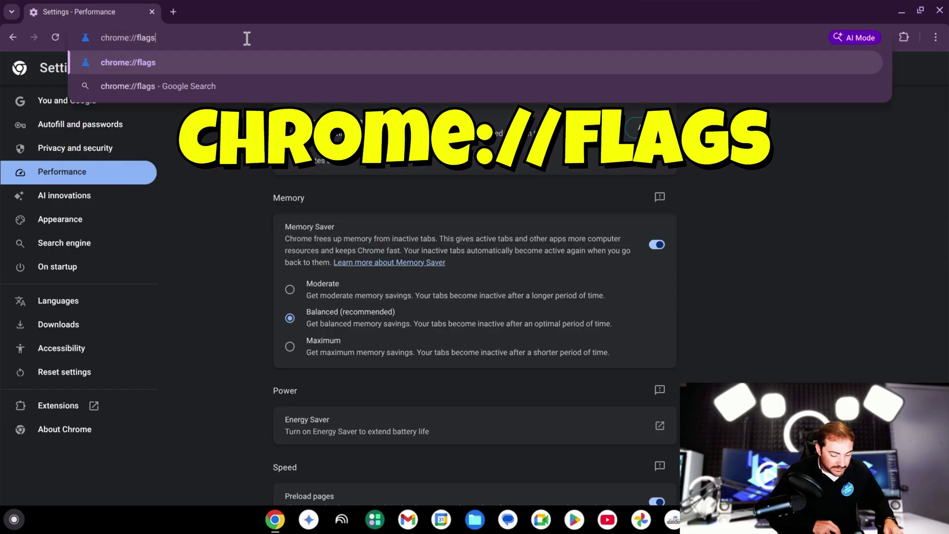
key(Return)
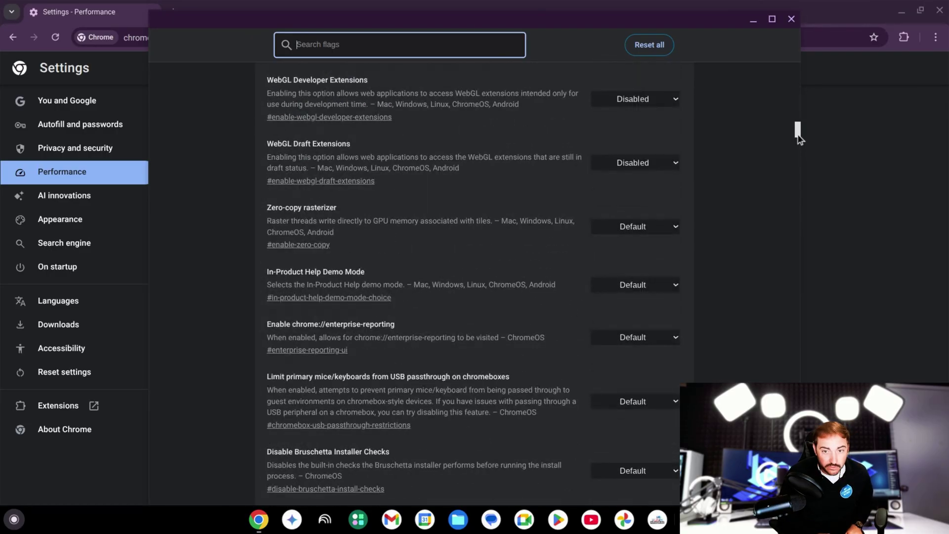
Search the flags for 'GPU rast', fixing the mistyped 'GPU raset'.
text(GPU)
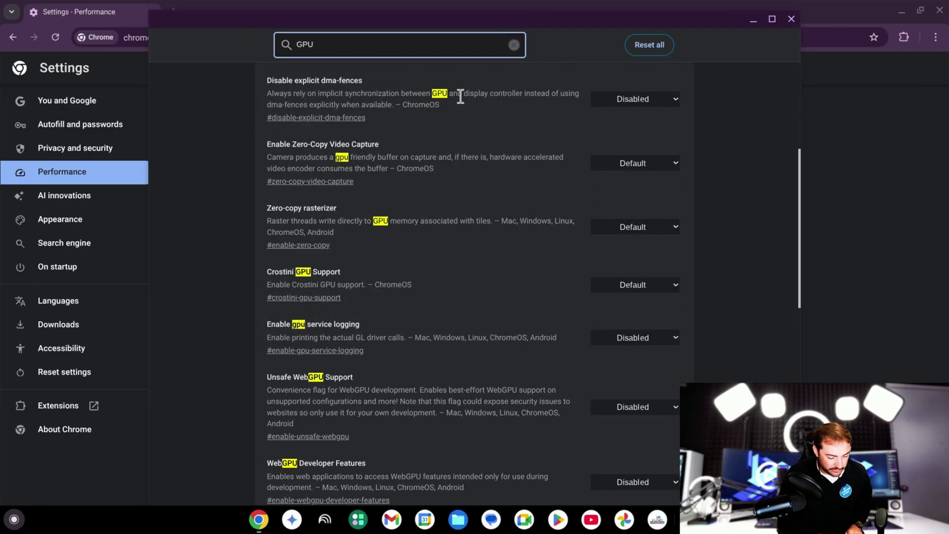
text( raset)
key(BackSpace)
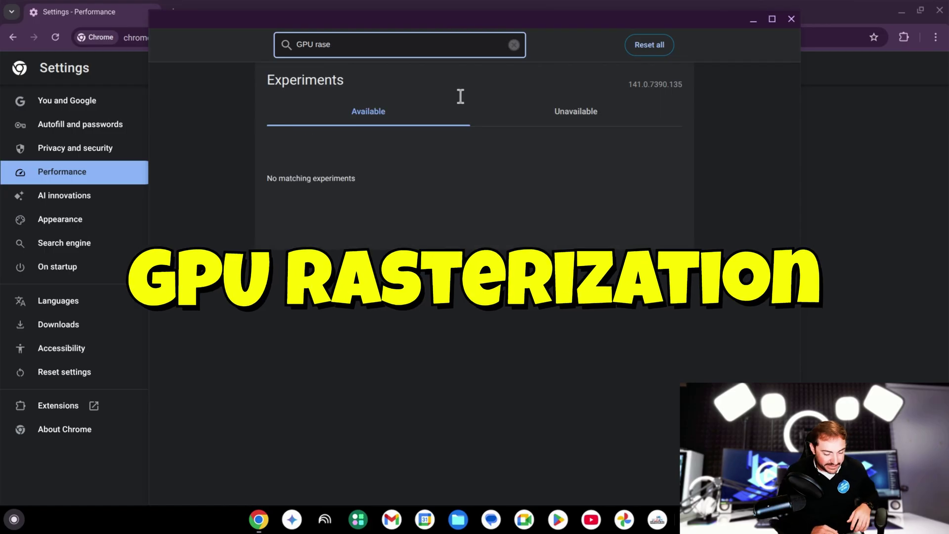
key(BackSpace)
text(t)
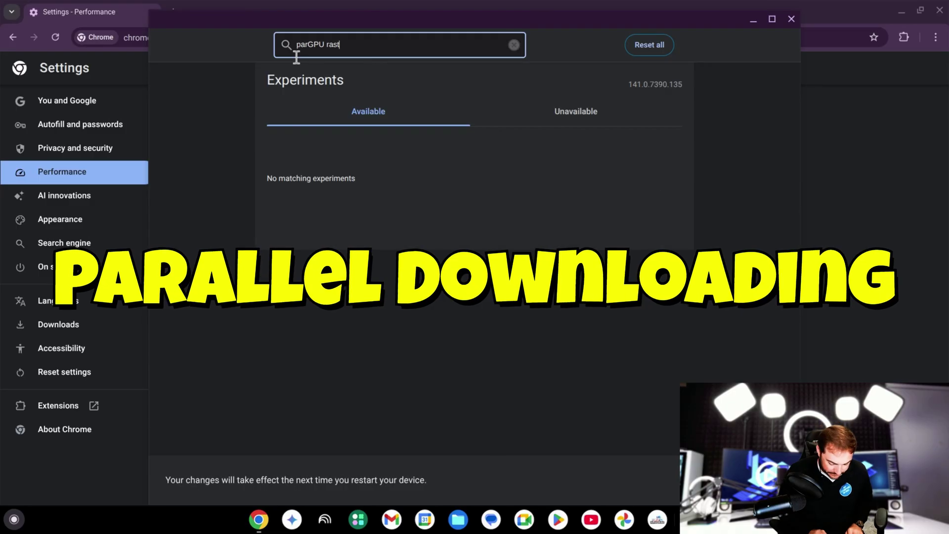
Change the flag search to 'parallel' to find the Parallel downloading experiment.
key(End)
key(BackSpace)
key(BackSpace)
key(BackSpace)
key(BackSpace)
key(BackSpace)
key(BackSpace)
key(BackSpace)
key(BackSpace)
key(BackSpace)
text(rallel)
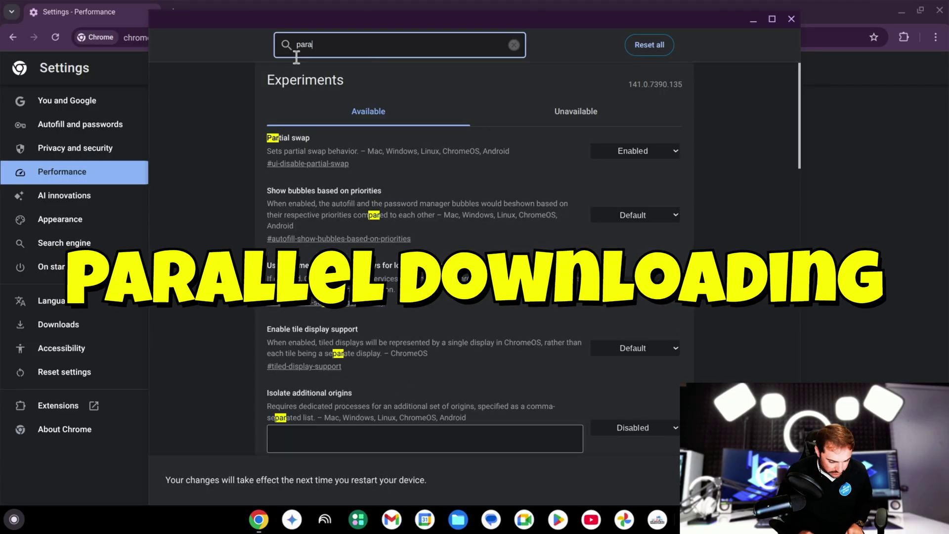